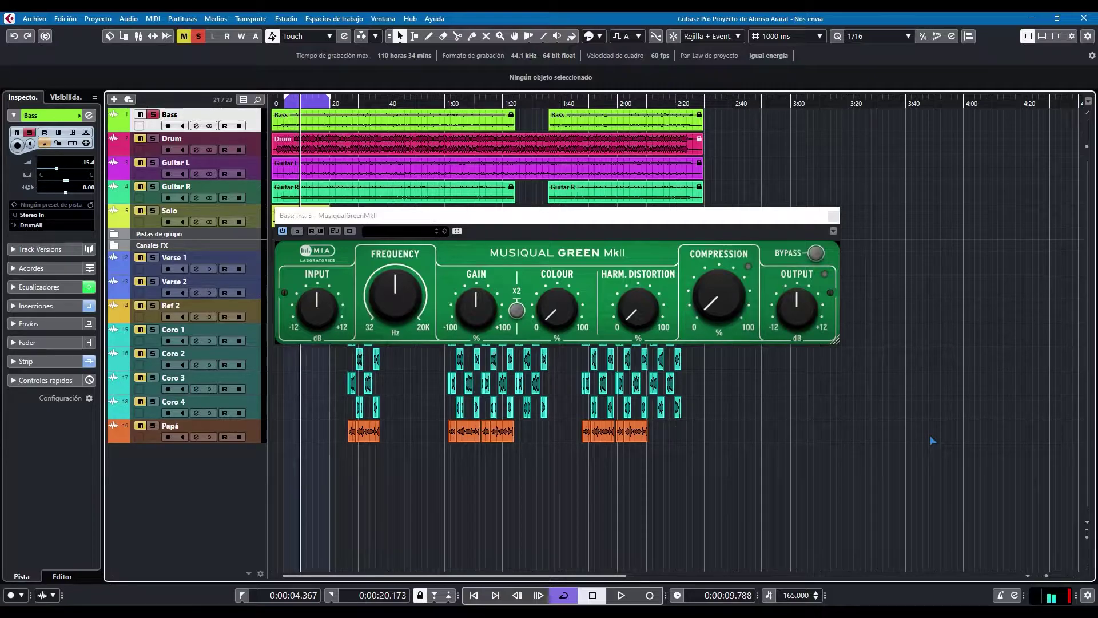
Switch to the browser and review MIA Laboratories' 358 ENHANCER MkII product page and the Products catalogue
key("alt+Tab")
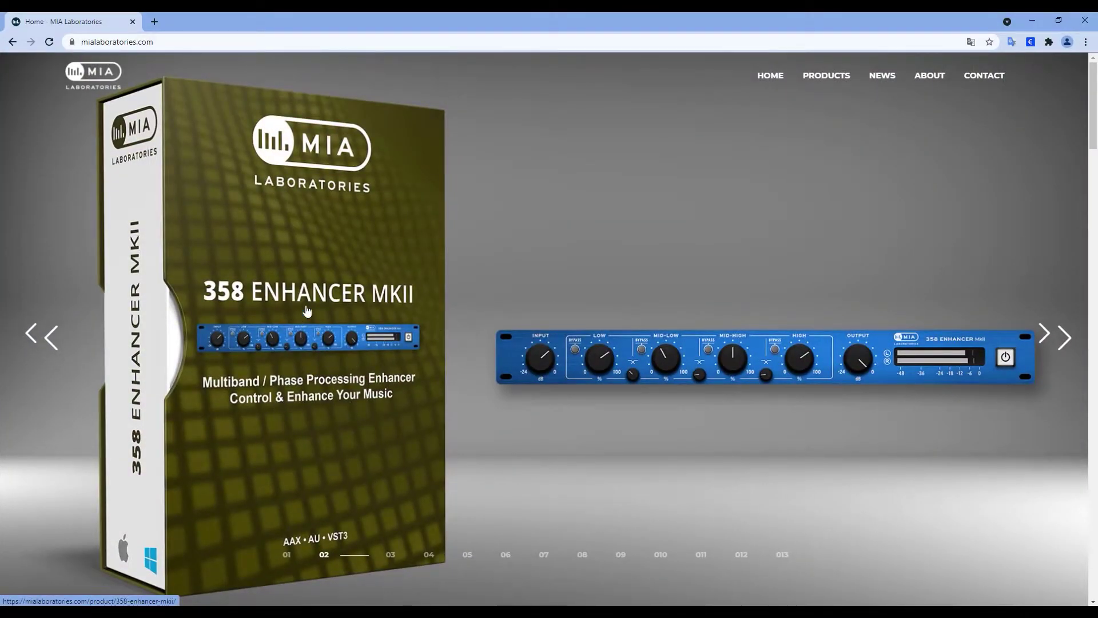
left_click(676, 359)
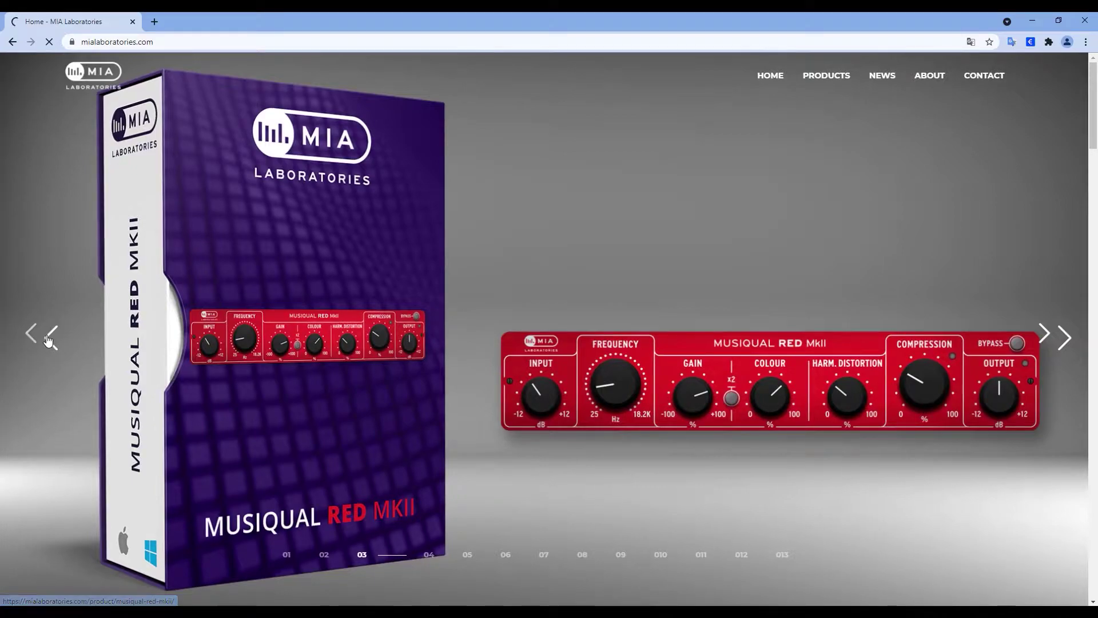
left_click(49, 340)
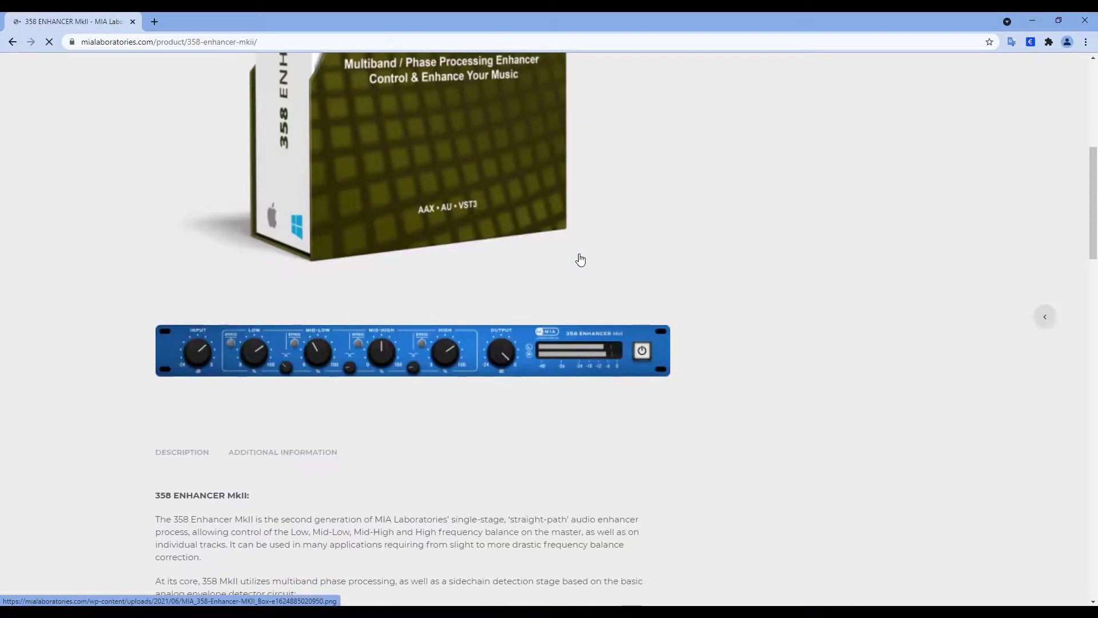
scroll(411, 237, "down", 5)
scroll(412, 252, "down", 10)
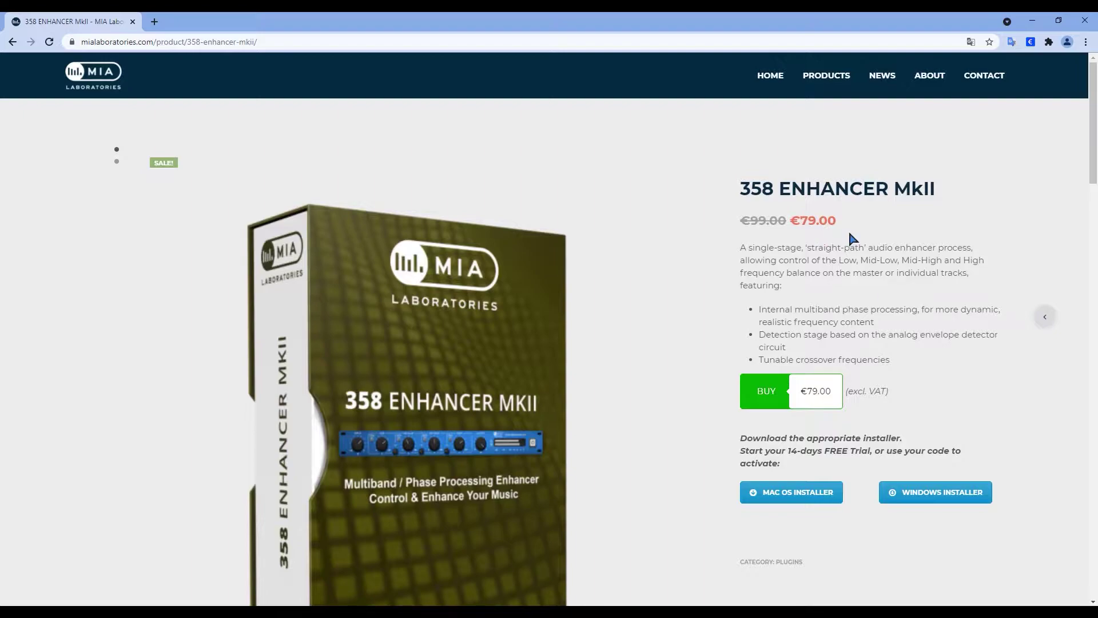
left_click(827, 79)
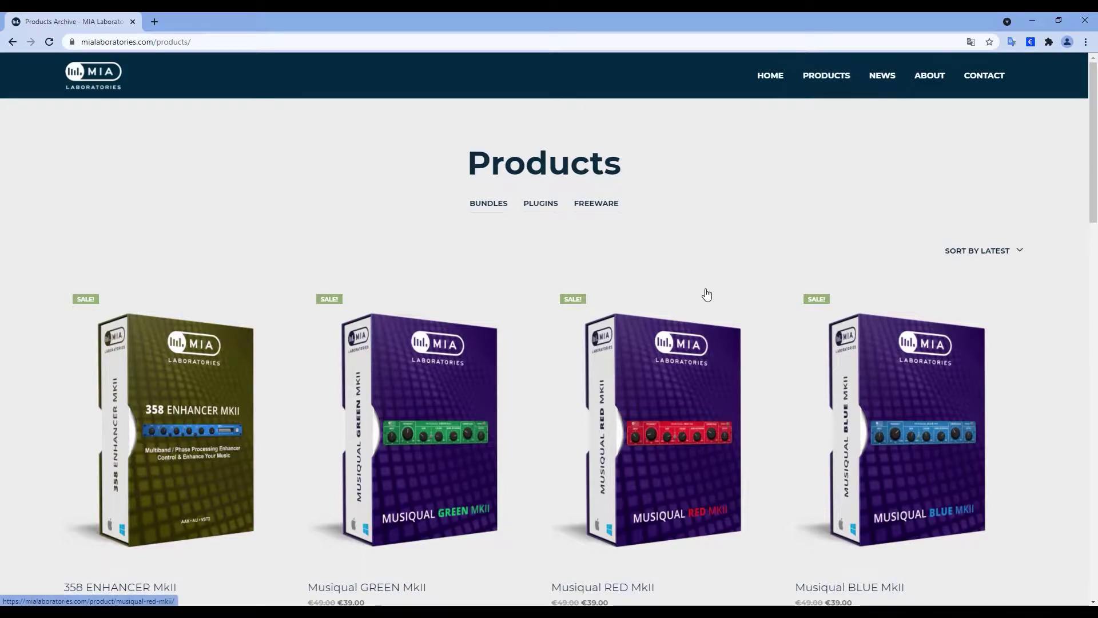
scroll(706, 295, "down", 3)
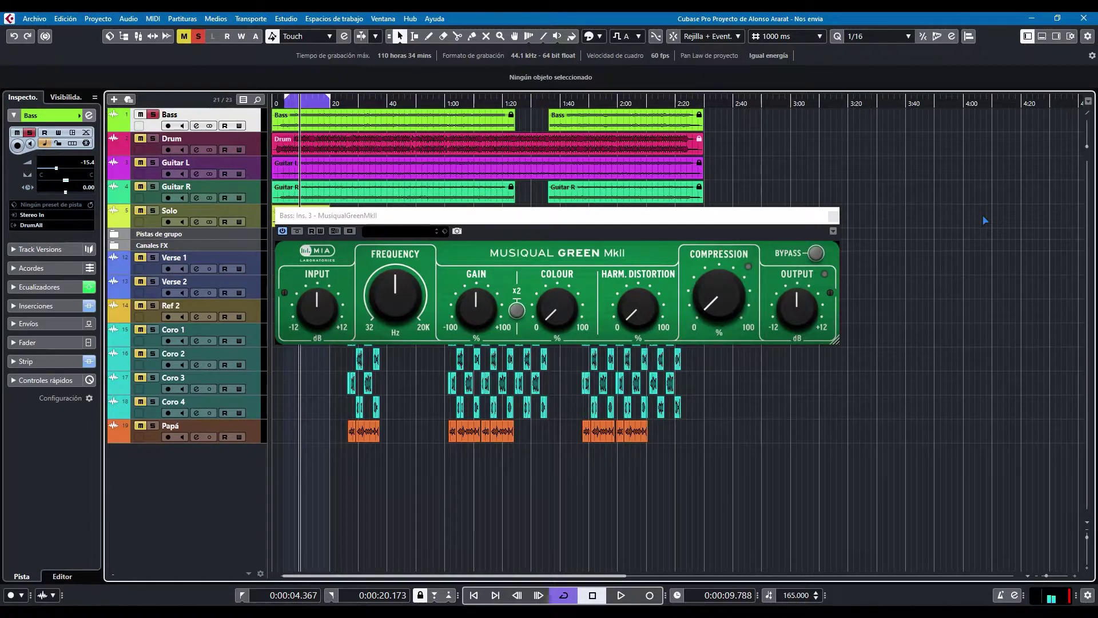
Enlarge the Bass track's MusiqualGreenMkII plug-in window in Cubase Pro
left_click(836, 341)
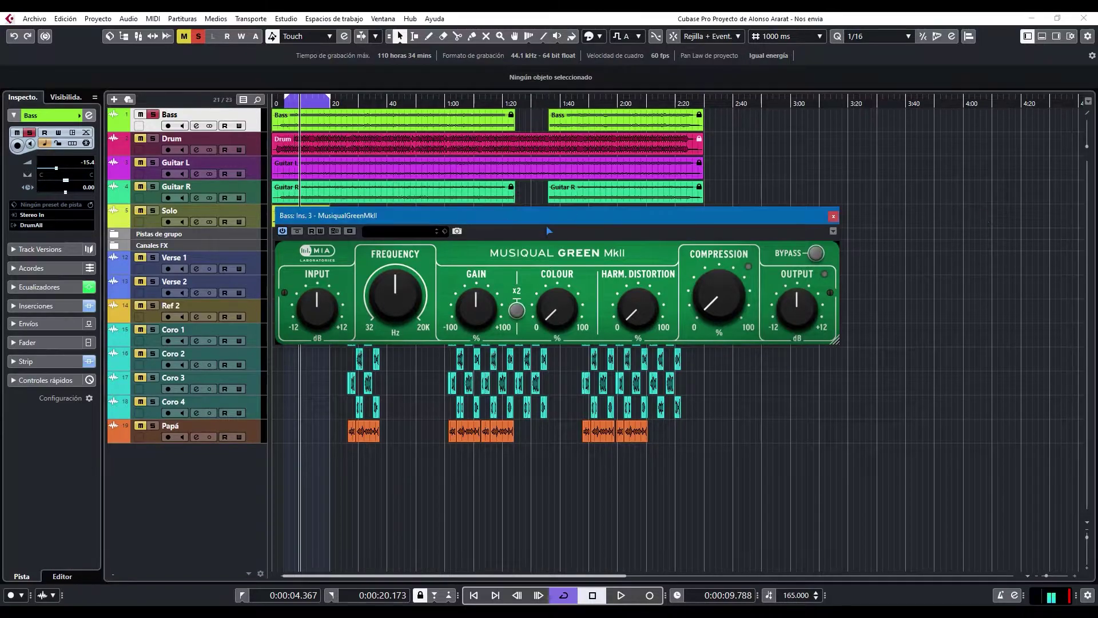
left_click_drag(836, 341, 856, 362)
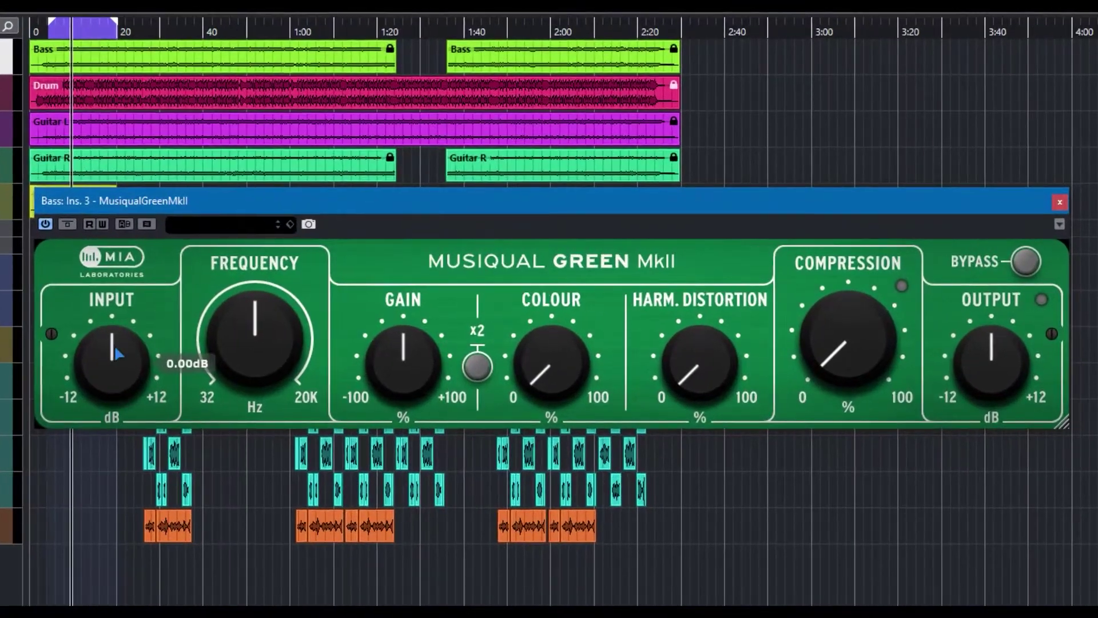
Try out the Input level and reset it to 0.00 dB, and lower the Frequency into the low range
left_click_drag(328, 312, 327, 307)
mouse_move(113, 338)
left_mouse_down()
mouse_move(67, 163)
mouse_move(138, 469)
mouse_move(120, 358)
left_mouse_up()
double_click(119, 356)
left_click_drag(274, 311, 262, 351)
Try out Gain across its range up to +100% and toggle its x2 multiplier, leaving Gain slightly positive
left_click_drag(430, 320, 411, 382)
mouse_move(409, 382)
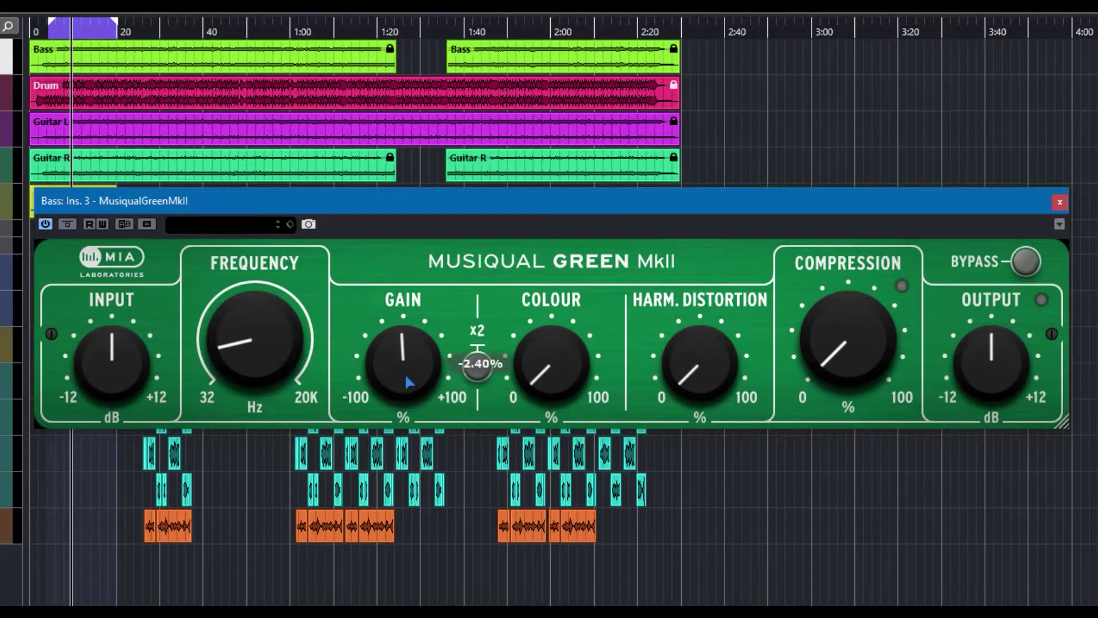
left_click_drag(406, 377, 395, 227)
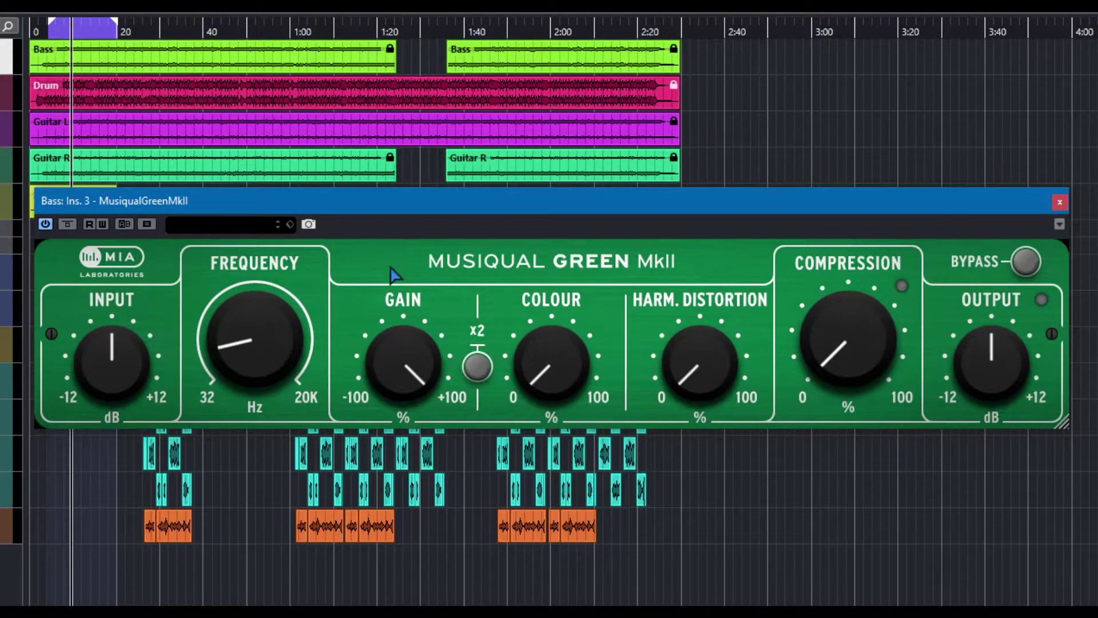
left_click(478, 368)
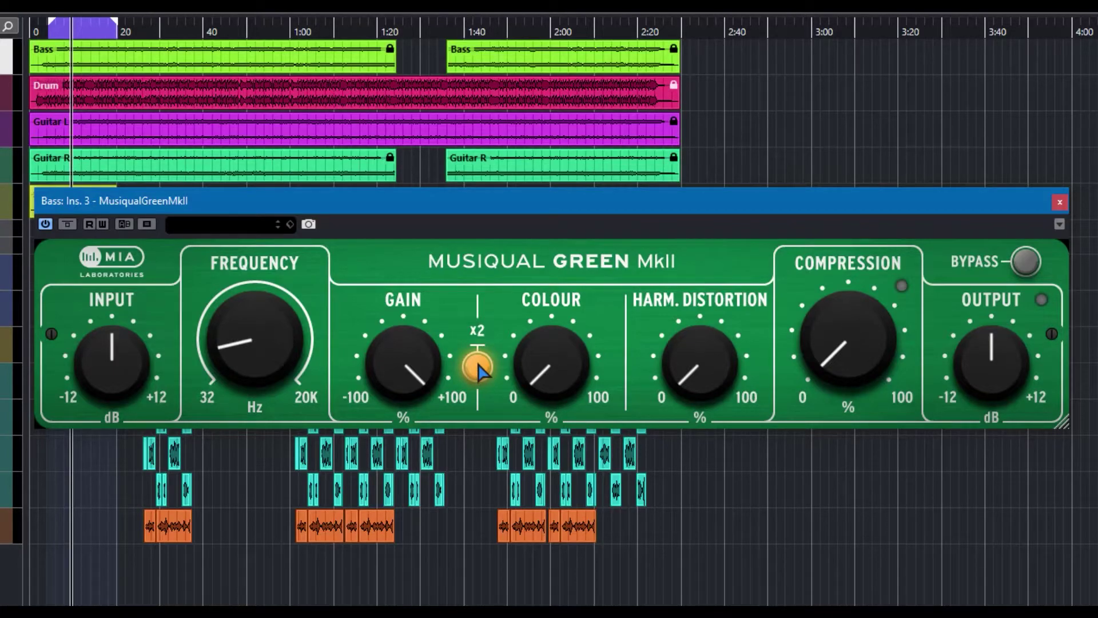
left_click_drag(442, 393, 450, 606)
left_click_drag(469, 374, 397, 239)
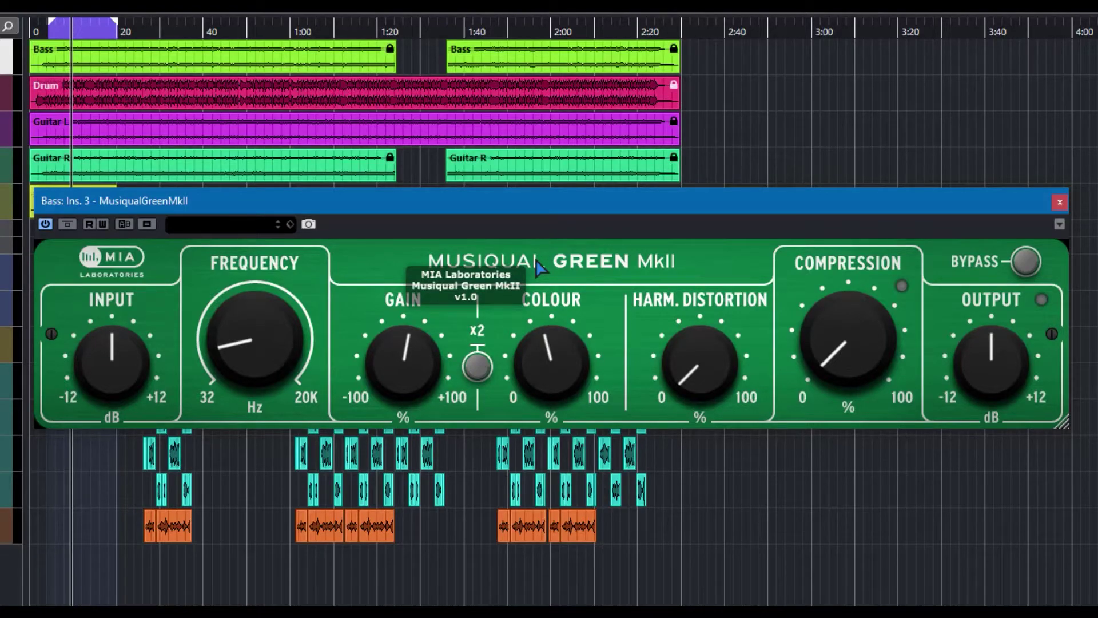
Try out Harmonic Distortion and return it to 0%, set Compression to 34%, and raise Output slightly
mouse_move(580, 372)
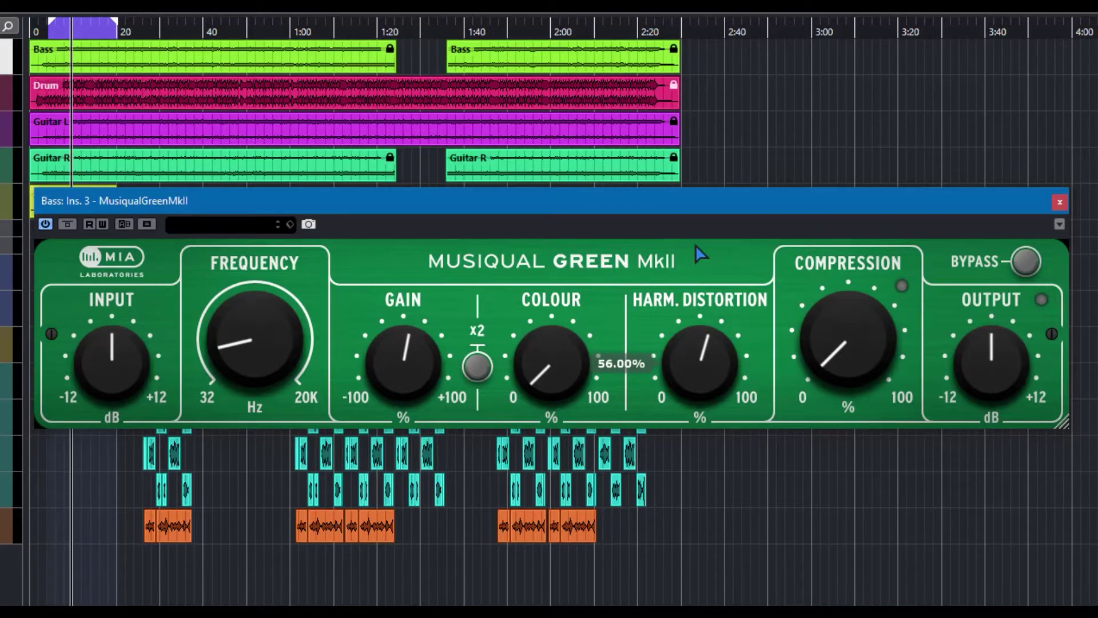
left_click_drag(700, 344, 669, 396)
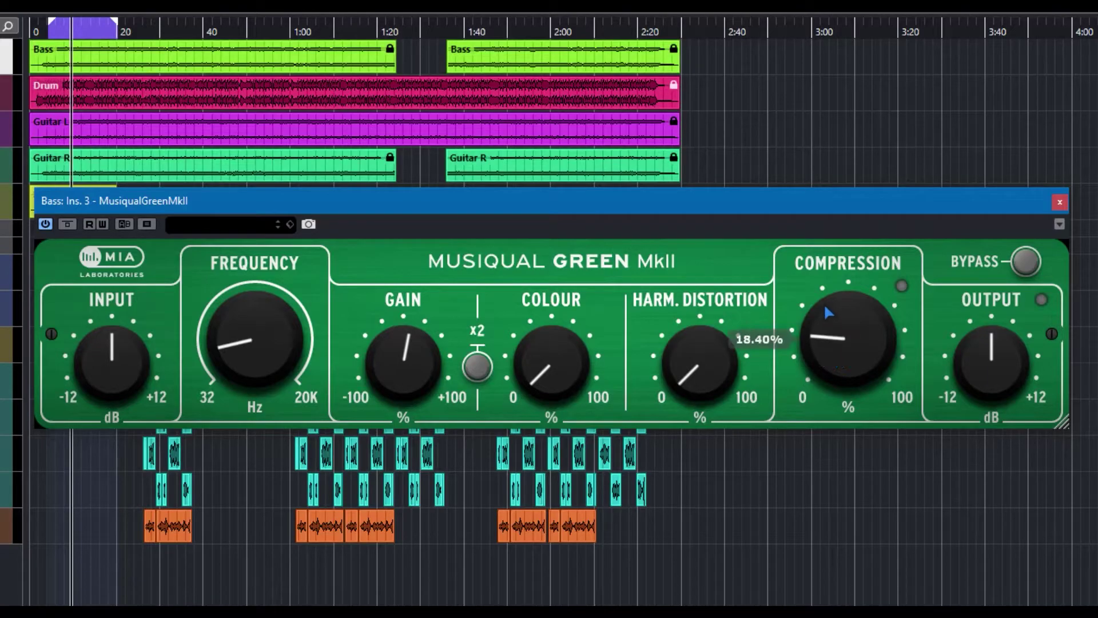
left_click_drag(816, 312, 820, 343)
left_click_drag(845, 314, 849, 328)
left_click_drag(1002, 402, 991, 338)
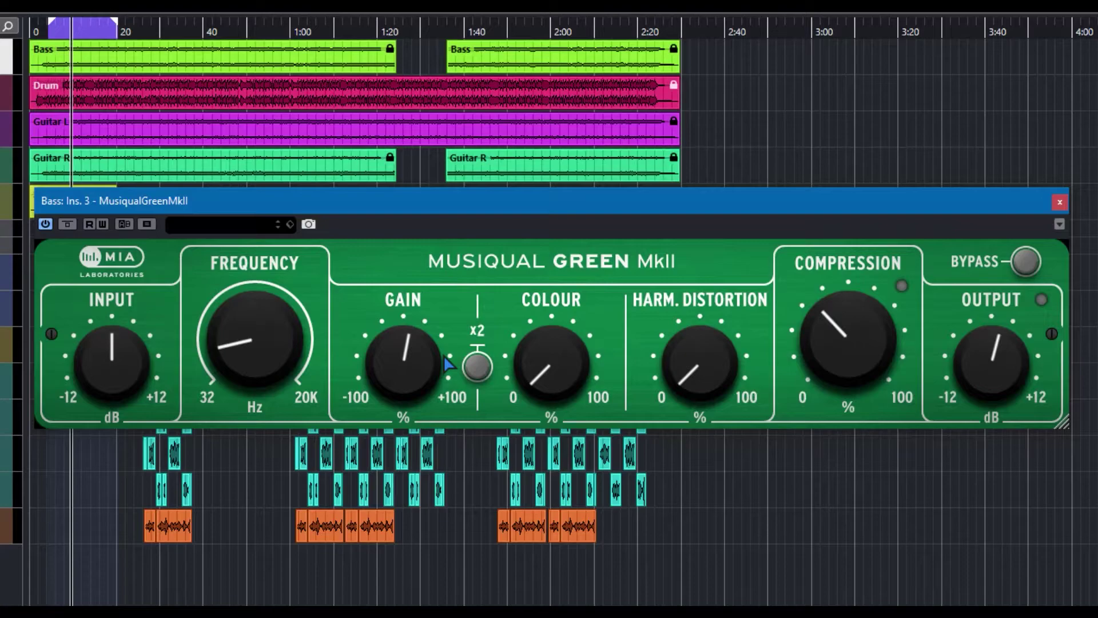
Play the looped bass with the plug-in bypassed and reset Compression, Output, Gain and Frequency to their default values
key("space")
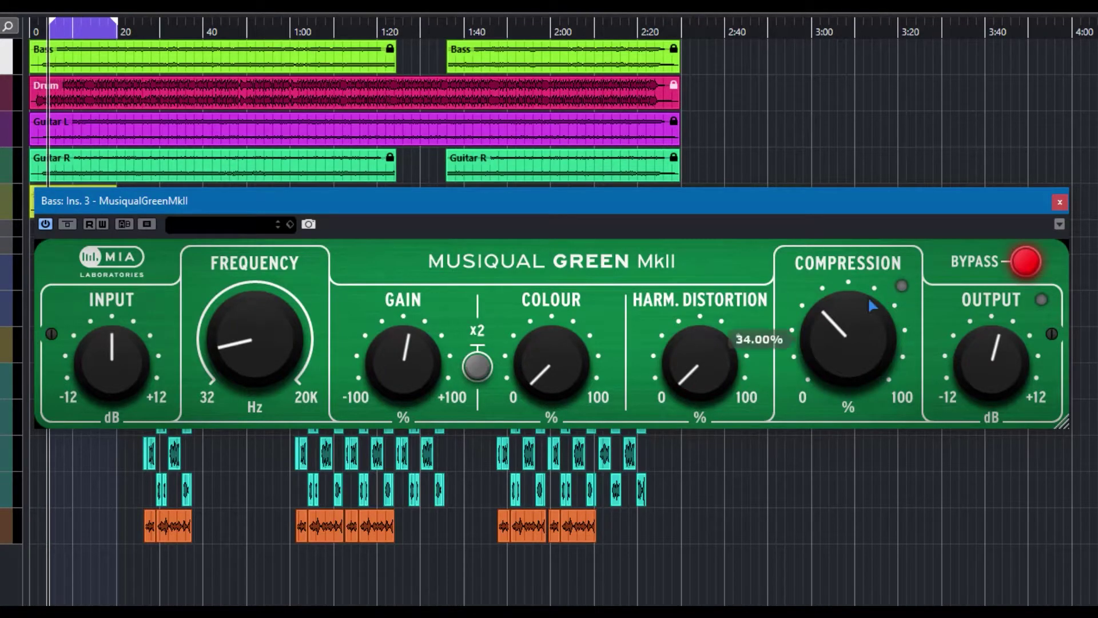
key("space")
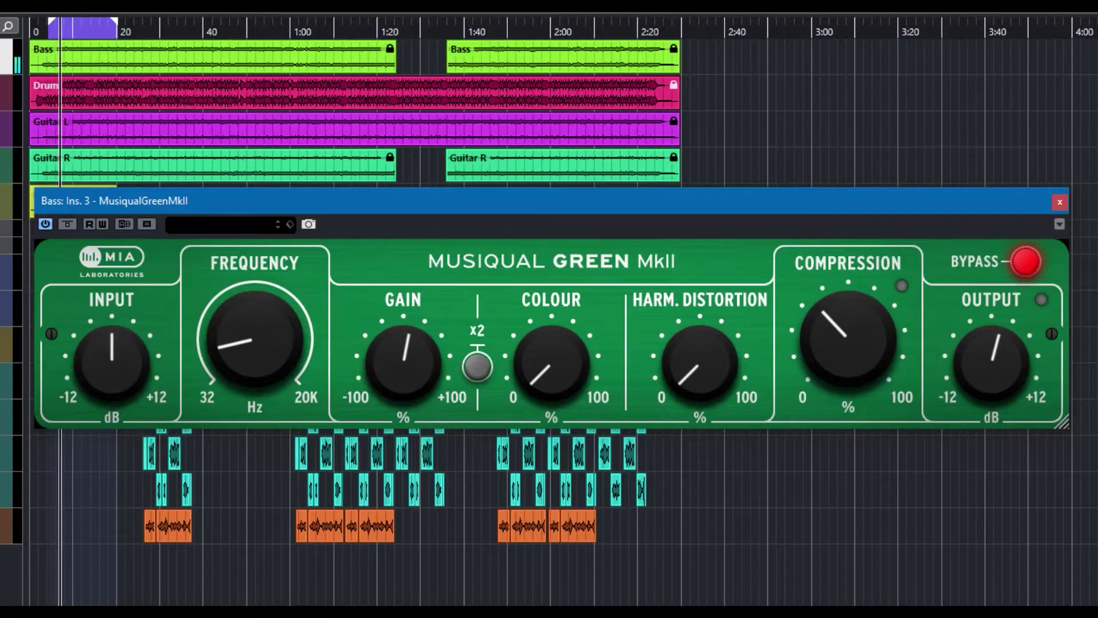
mouse_move(867, 348)
scroll(862, 342, "down", 8)
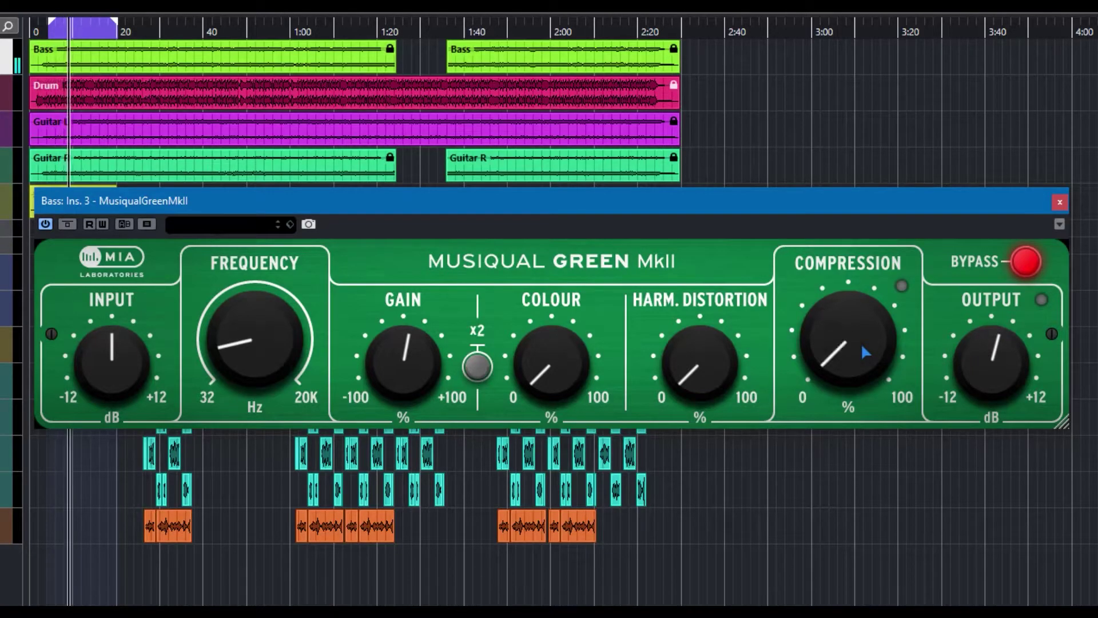
left_click_drag(982, 365, 949, 363)
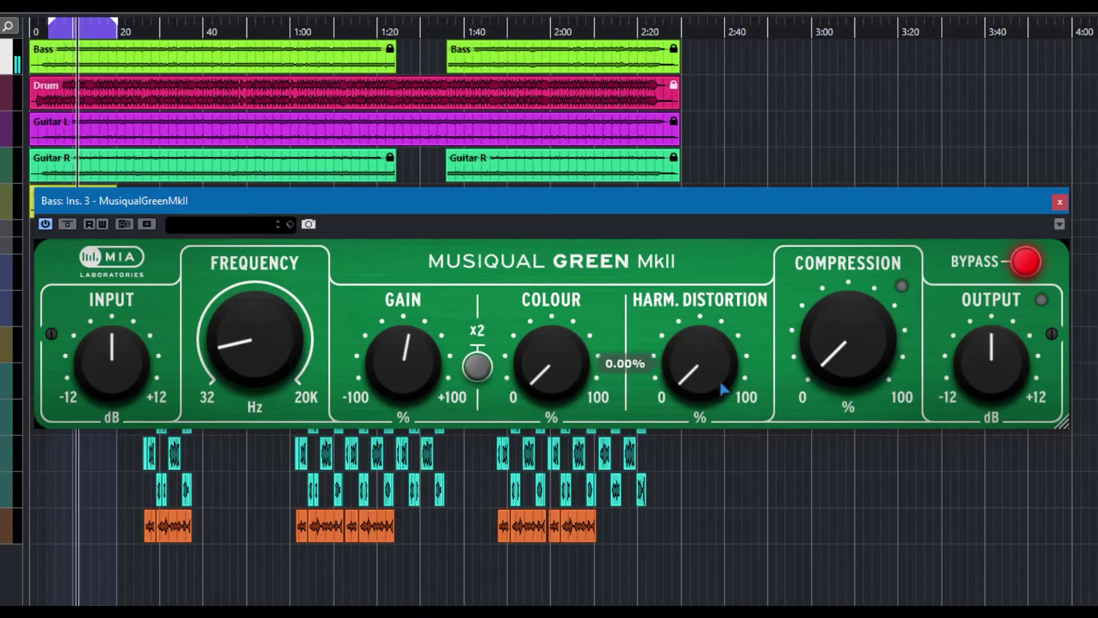
left_click(477, 367)
left_click(393, 372, "ctrl")
left_click(258, 355, "ctrl")
mouse_move(142, 372)
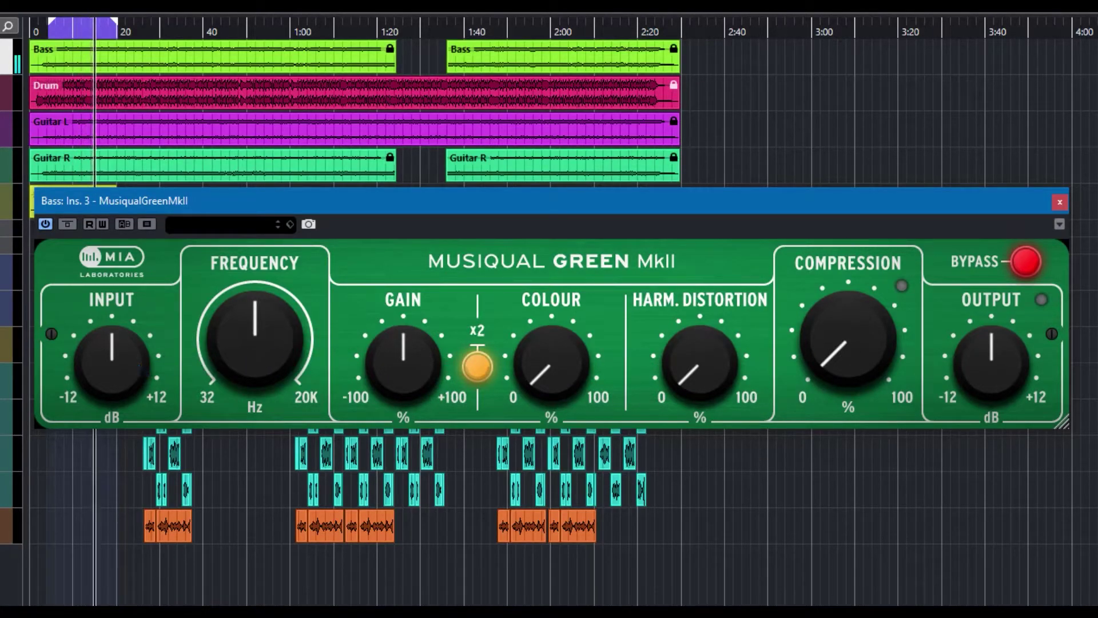
Re-enable the bypassed plug-in and lower Frequency to the low bass range during playback
left_click(1025, 261)
mouse_move(260, 353)
left_click_drag(260, 353, 245, 346)
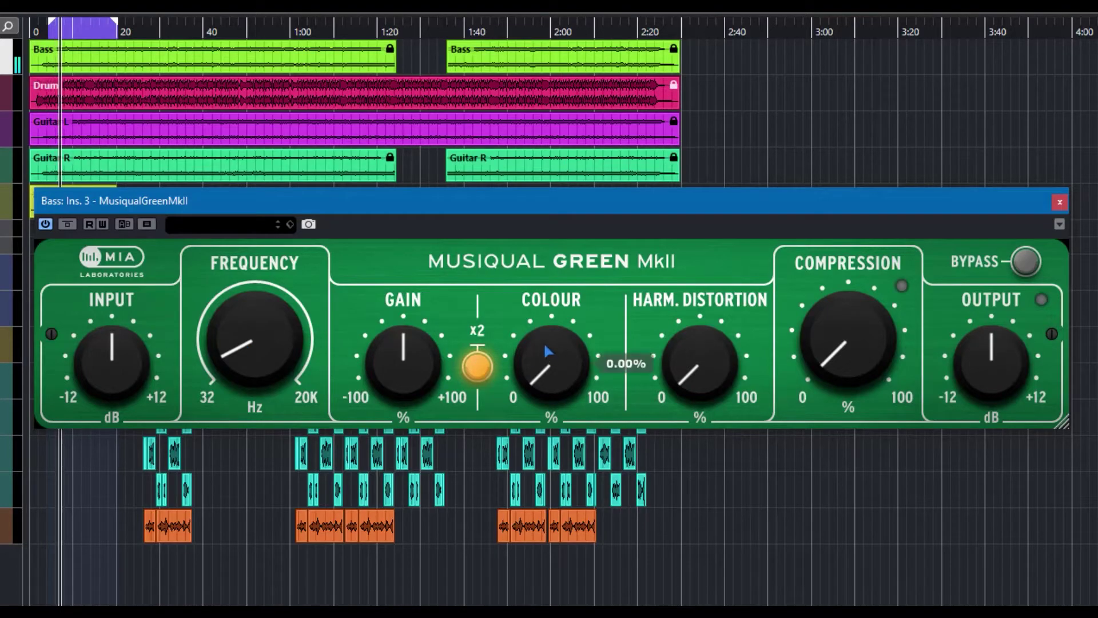
Sweep Gain from -100% to 100% with x2 off, and settle on a high positive Gain with x2 on
left_click(478, 369)
left_click_drag(411, 349, 400, 418)
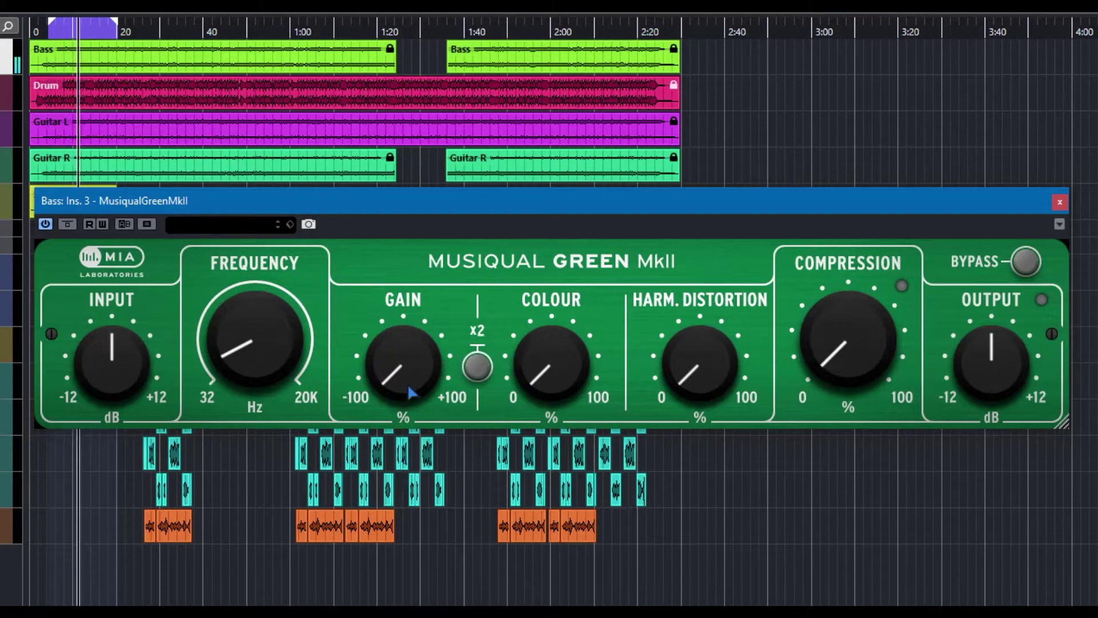
left_click_drag(407, 378, 400, 145)
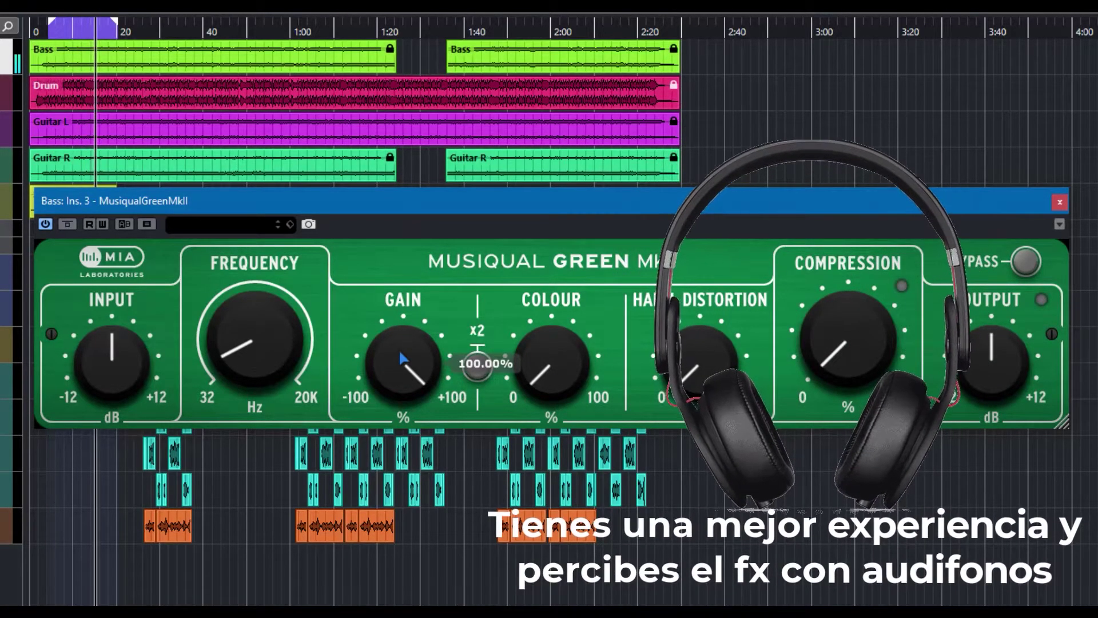
left_click_drag(402, 357, 409, 318)
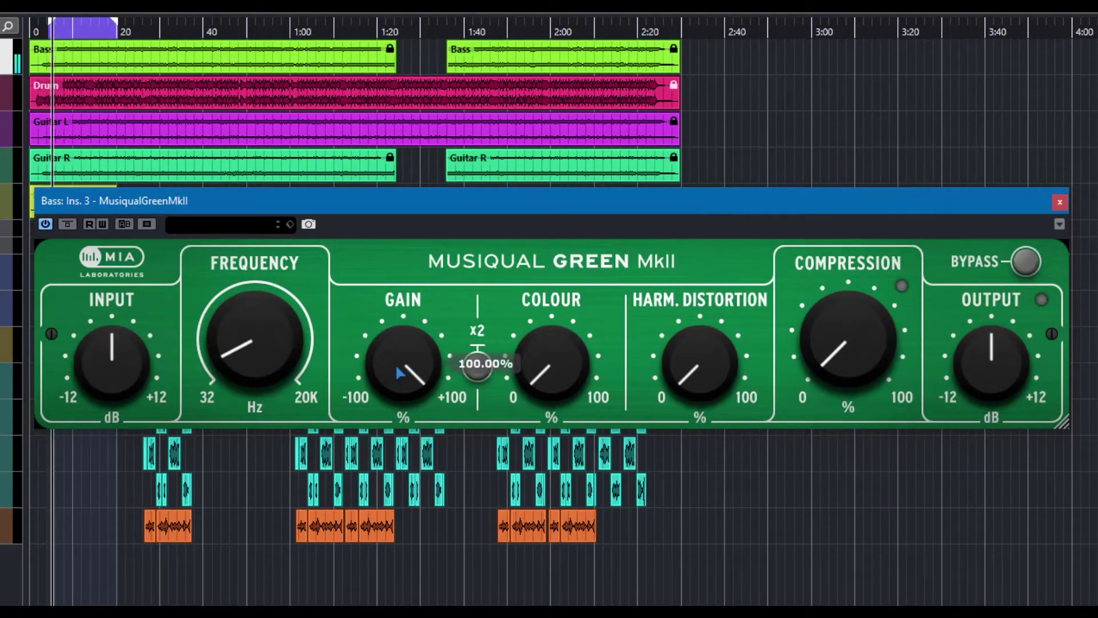
left_click(475, 369)
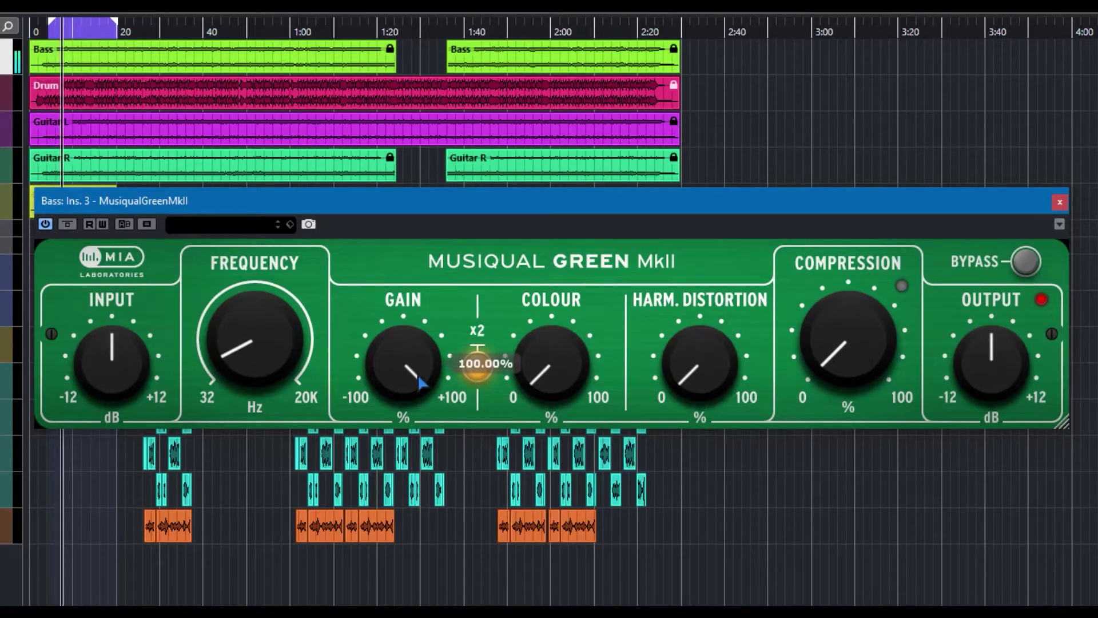
mouse_move(415, 372)
left_mouse_down()
mouse_move(441, 614)
mouse_move(444, 413)
mouse_move(421, 351)
mouse_move(406, 383)
left_mouse_up()
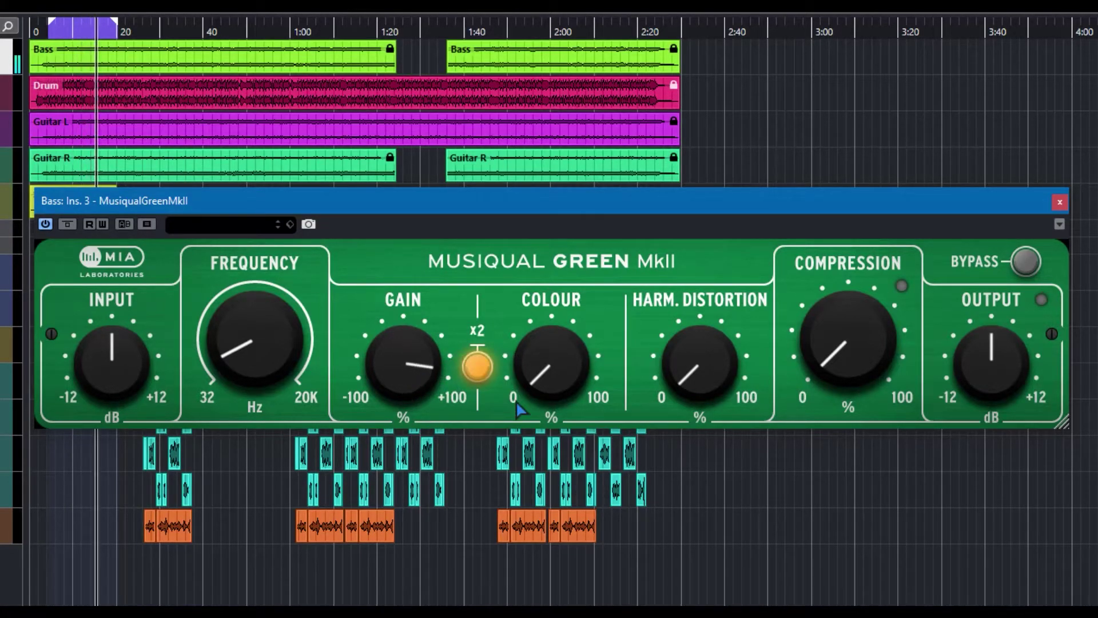
Raise Colour to 100% to hear its effect, and back it off to roughly two thirds
left_click_drag(543, 388, 553, 172)
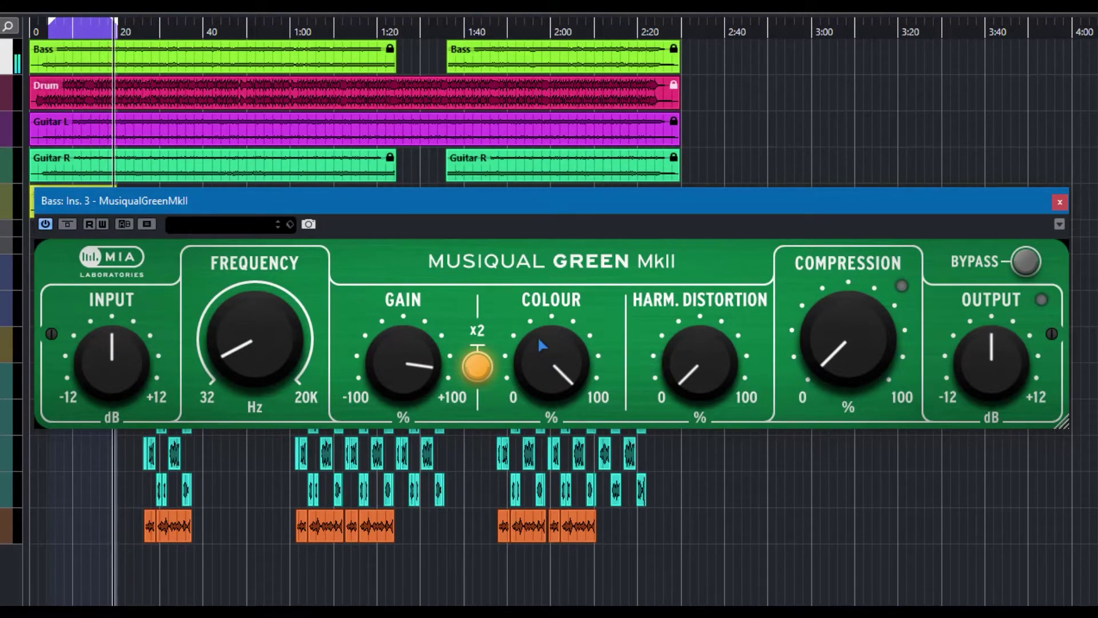
left_click_drag(556, 366, 552, 396)
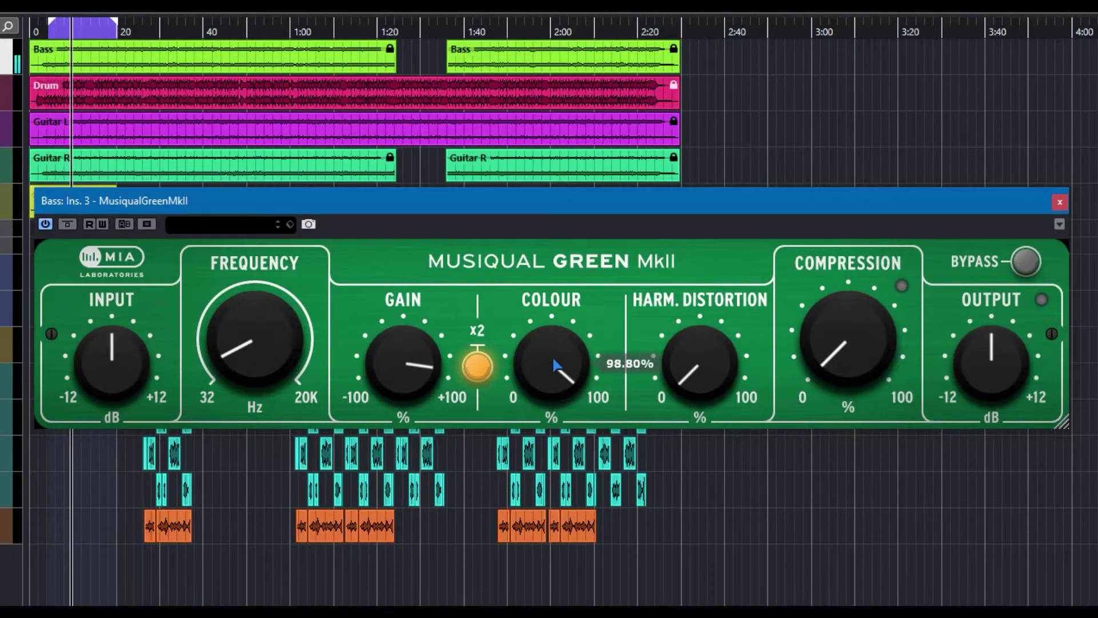
left_click_drag(569, 434, 601, 477)
Push Harmonic Distortion to 100%, lower Output to compensate, and reduce Harmonic Distortion to about three quarters
left_click_drag(699, 366, 683, 152)
left_click_drag(699, 366, 703, 314)
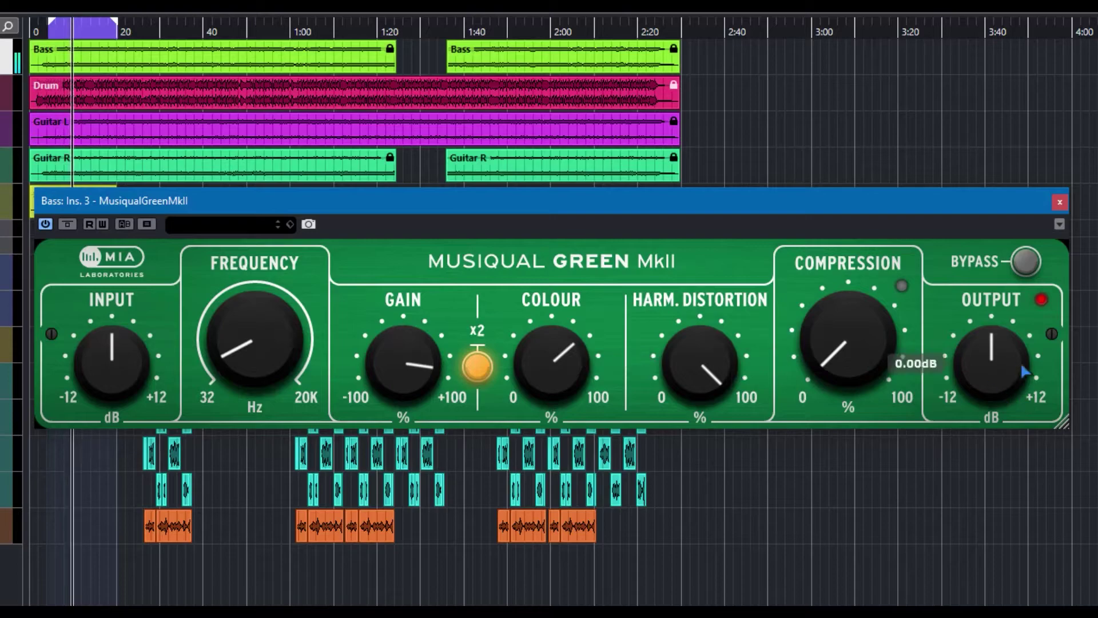
left_click_drag(991, 341, 995, 363)
left_click_drag(747, 362, 712, 414)
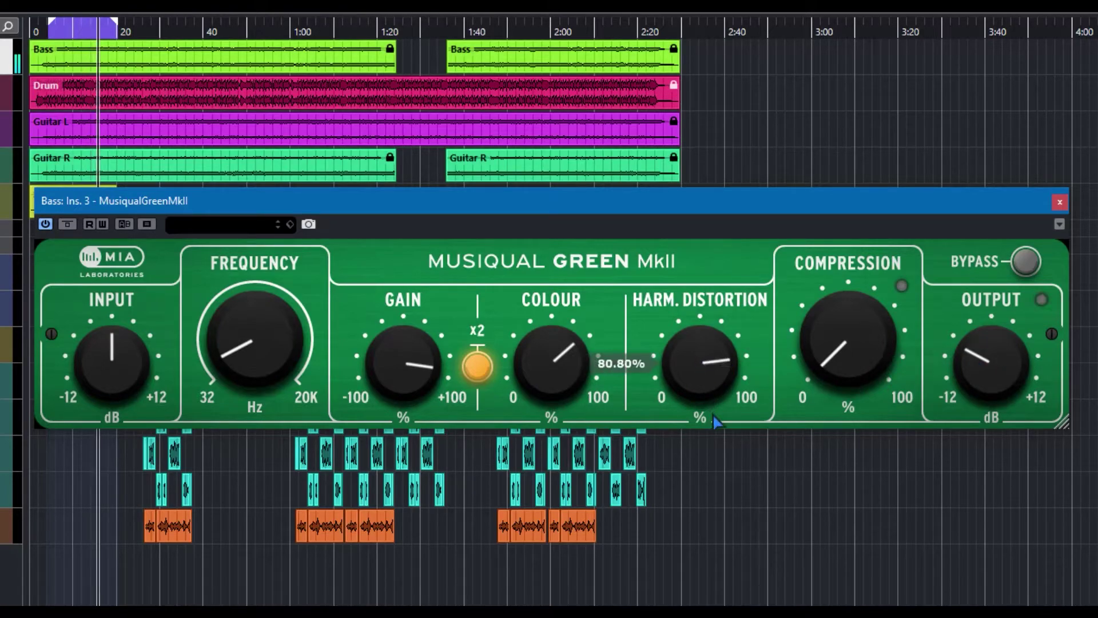
left_click_drag(725, 483, 708, 415)
Try Compression at 100% with a raised Output, and bypass the plug-in to compare
left_click_drag(812, 343, 846, 269)
left_click_drag(992, 366, 1010, 300)
left_click(1025, 262)
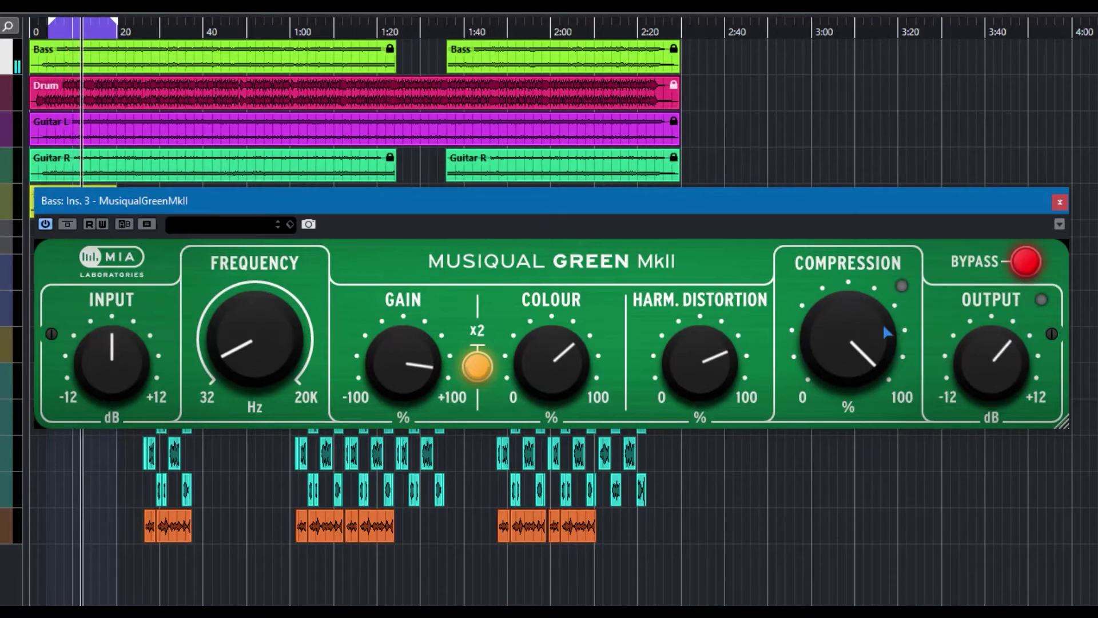
Reduce Compression to just below halfway and bring Output back to around its centre position
left_click_drag(863, 319, 853, 349)
left_click_drag(975, 368, 994, 383)
left_click_drag(872, 339, 875, 365)
left_click(995, 387, "ctrl")
left_click_drag(995, 387, 991, 376)
left_click(990, 373, "ctrl")
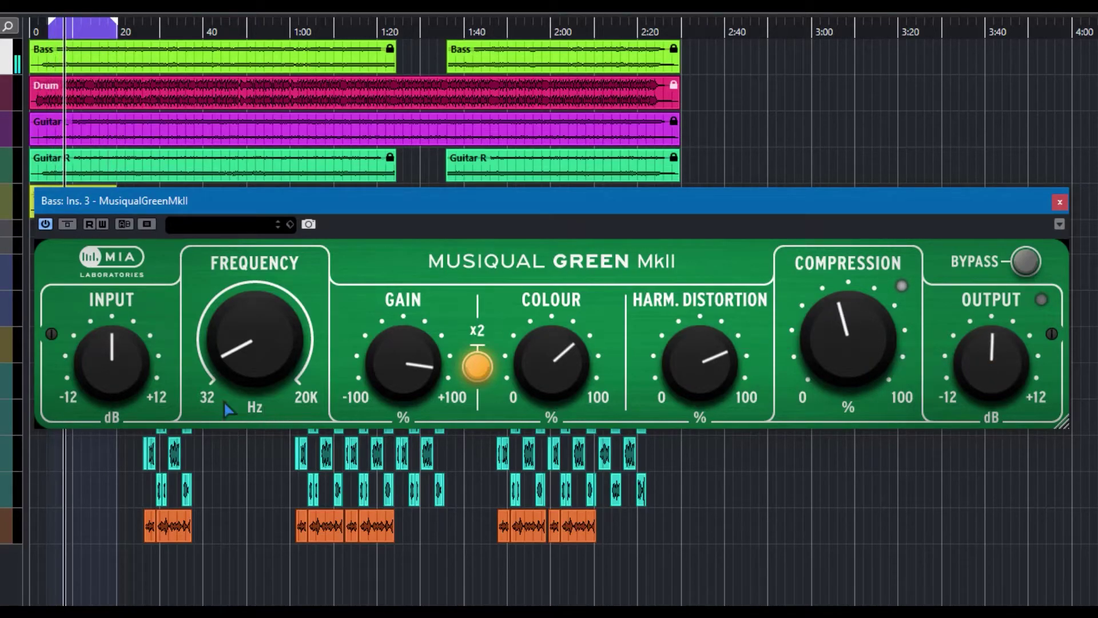
Raise Input and lower Output to compensate, and toggle Bypass on and off to compare the sound
left_click_drag(132, 351, 133, 315)
left_click_drag(993, 375, 987, 369)
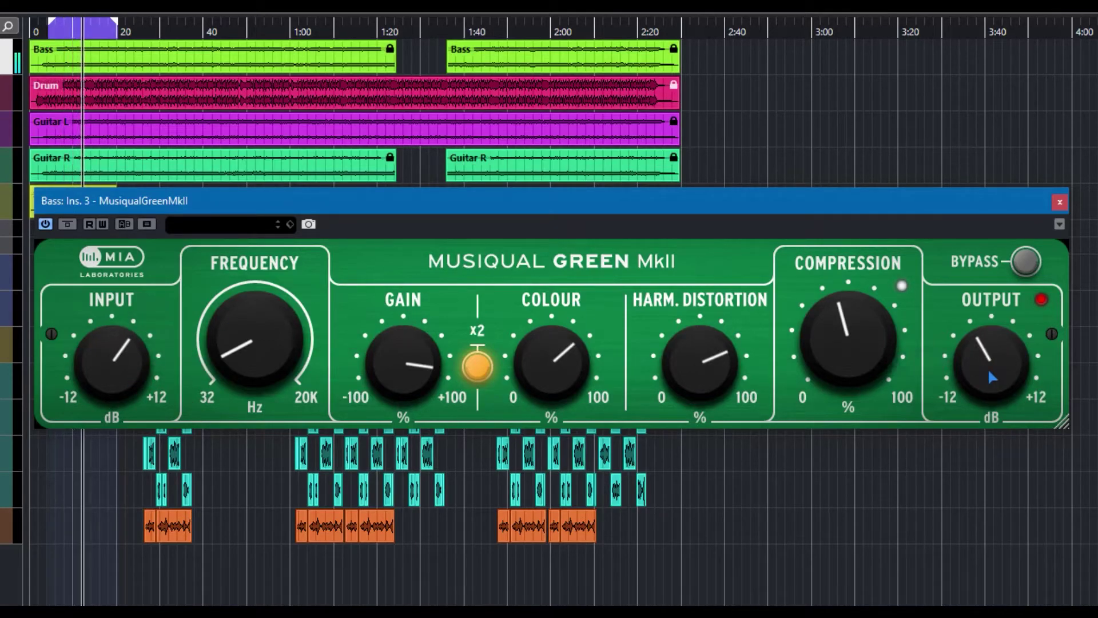
left_click(1022, 267)
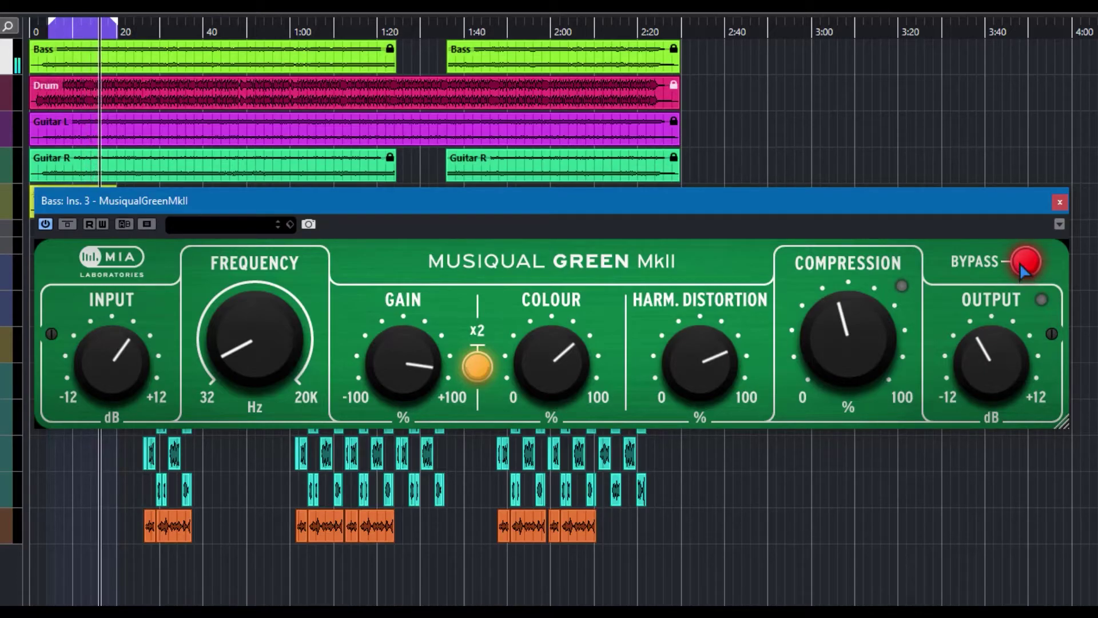
left_click(1021, 267)
Lower Compression to roughly a quarter and Harmonic Distortion to about 51.60%
mouse_move(845, 306)
left_click_drag(846, 307, 859, 362)
left_click_drag(681, 395, 720, 453)
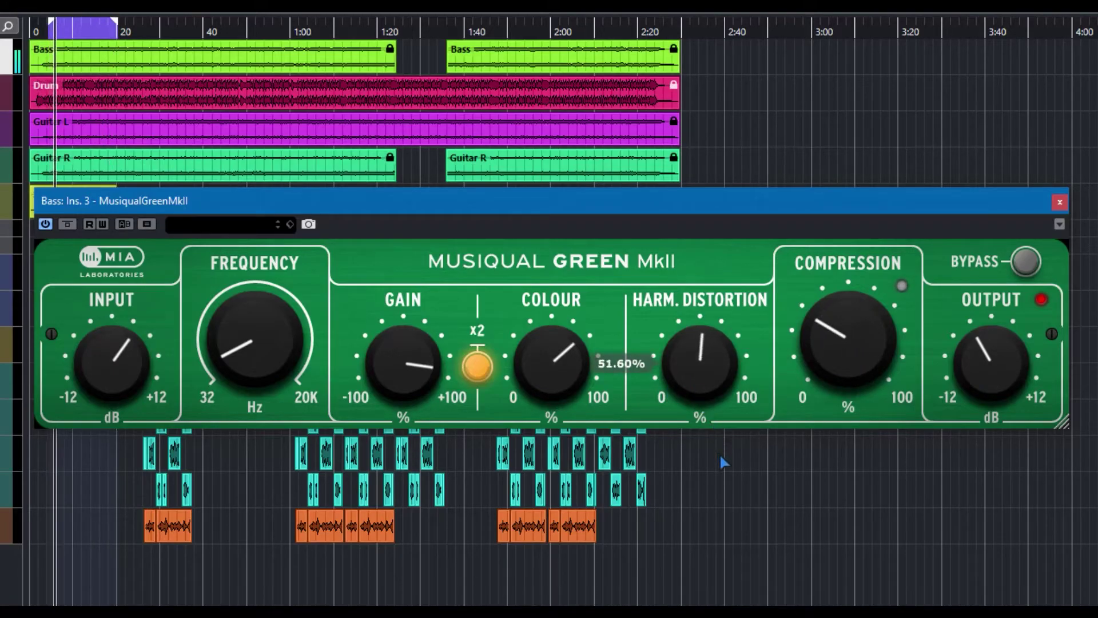
Turn off the x2 gain multiplier, reduce Colour to slightly above halfway and raise Frequency slightly
left_click(483, 369)
left_click_drag(518, 359, 561, 390)
left_click_drag(266, 352, 266, 350)
Lower Output to roughly a quarter of its range and toggle Bypass on and off to compare the bass sound
mouse_move(1000, 356)
left_click_drag(999, 356, 986, 355)
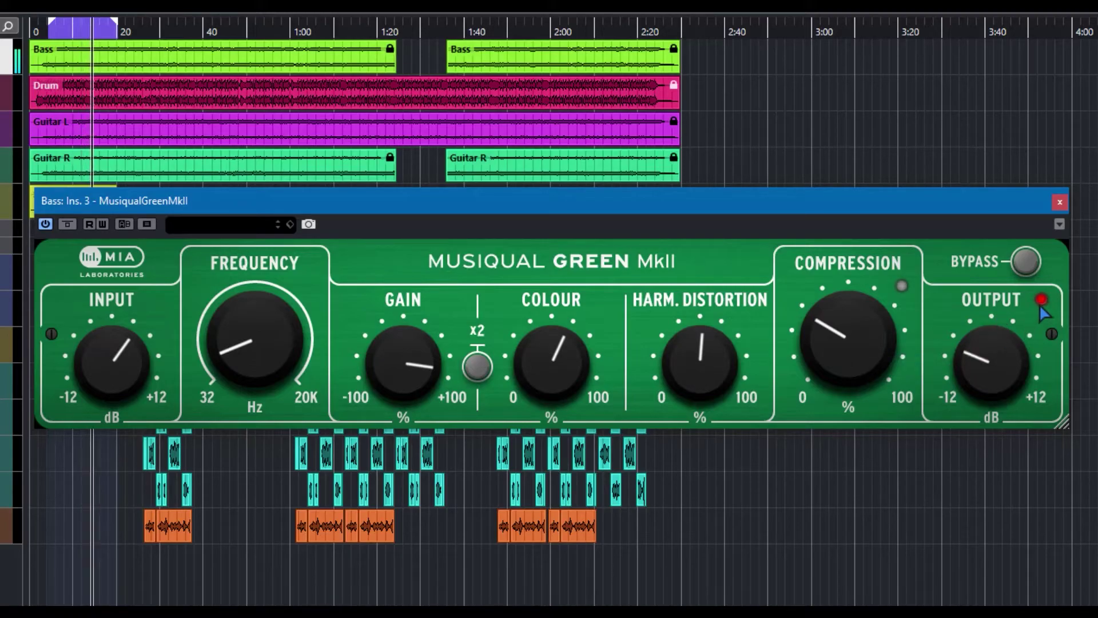
left_click(1026, 272)
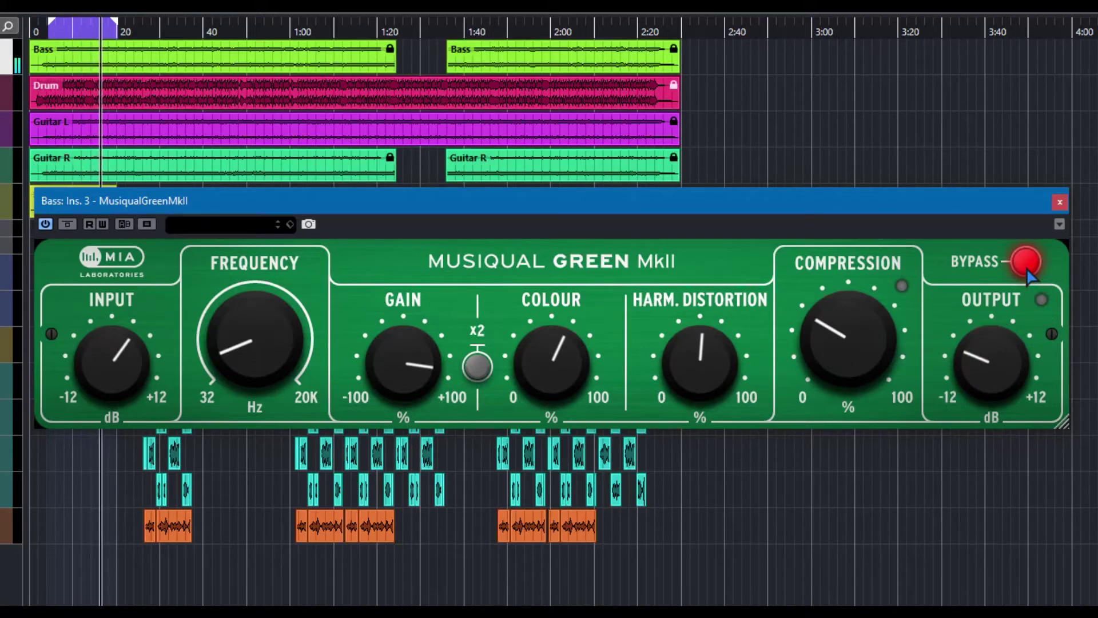
left_click(1026, 264)
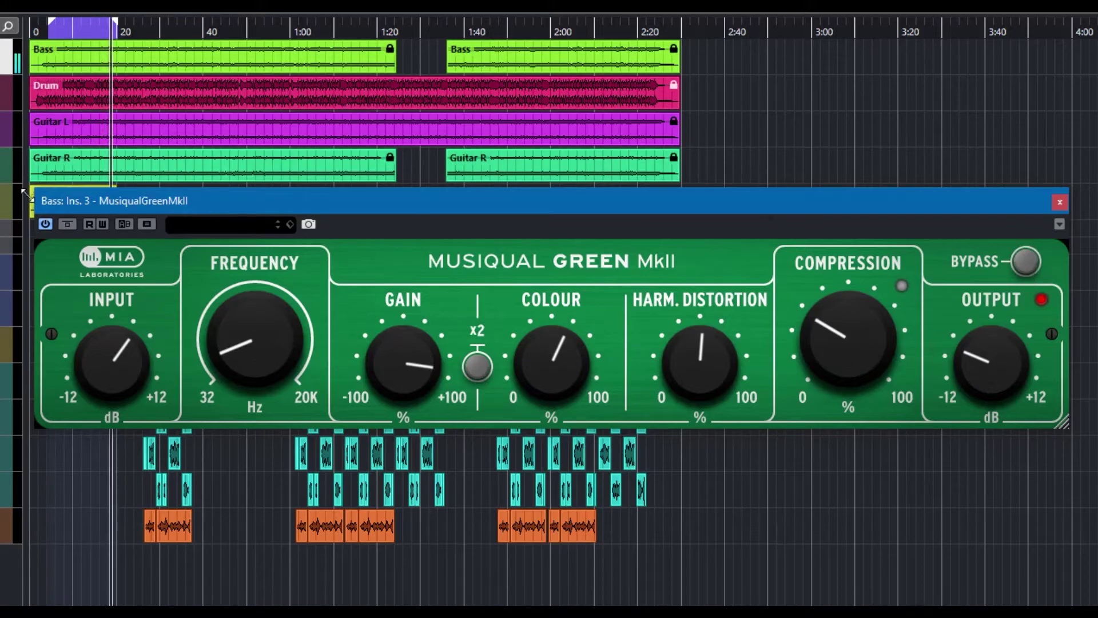
left_click(1021, 274)
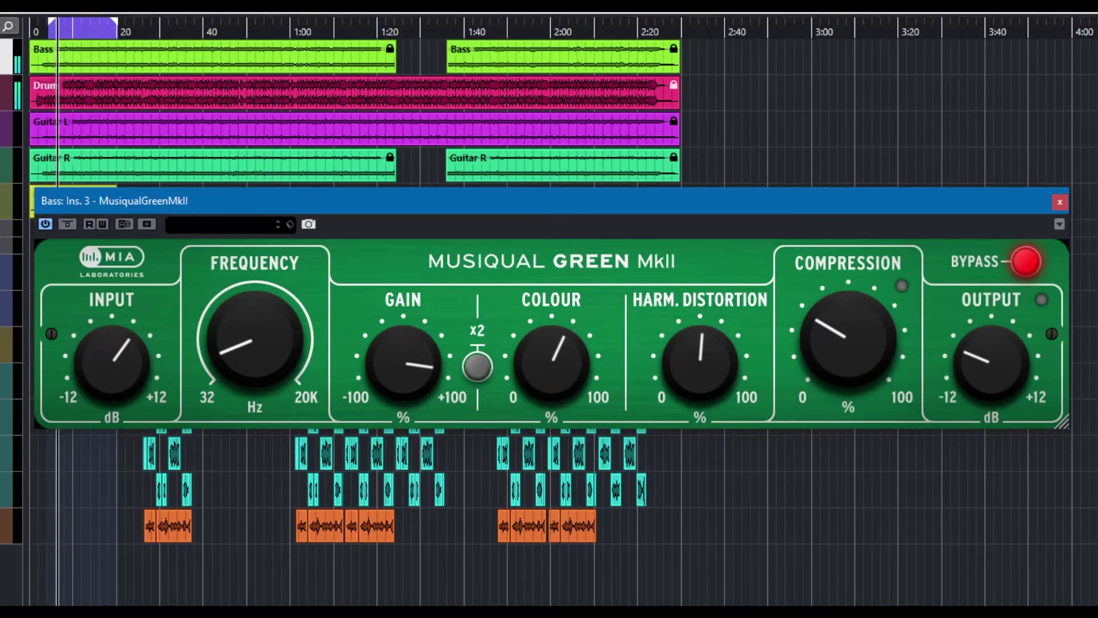
left_click(1026, 263)
Fine-tune Output to about -1.72 dB, comparing the level against the bypassed signal
mouse_move(989, 352)
left_mouse_down()
mouse_move(991, 335)
mouse_move(991, 361)
mouse_move(984, 347)
left_mouse_up()
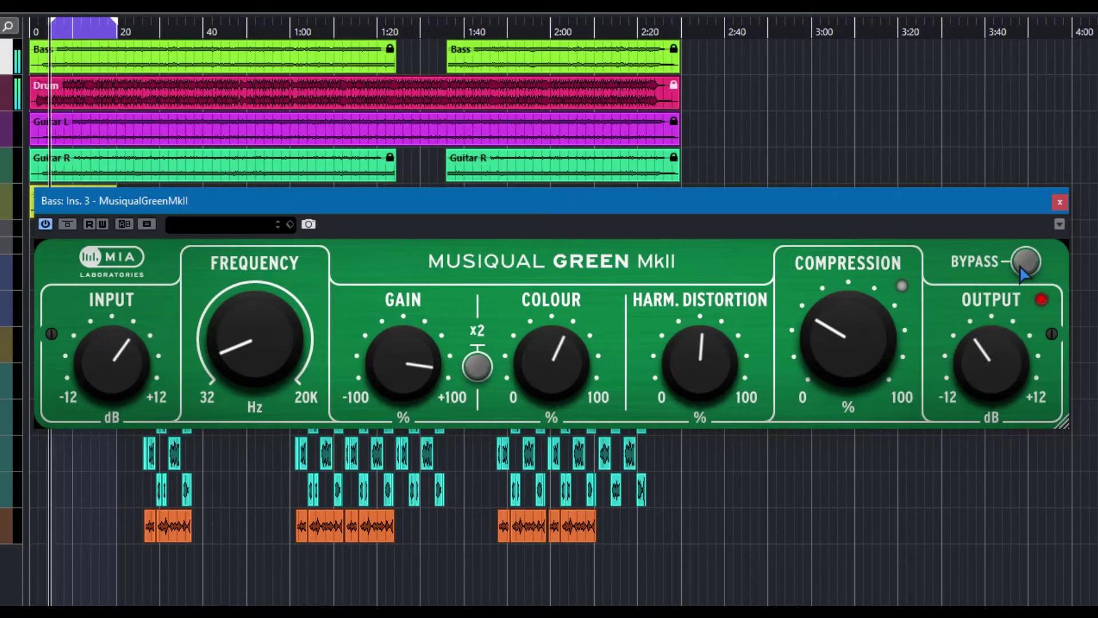
left_click_drag(992, 328, 986, 339)
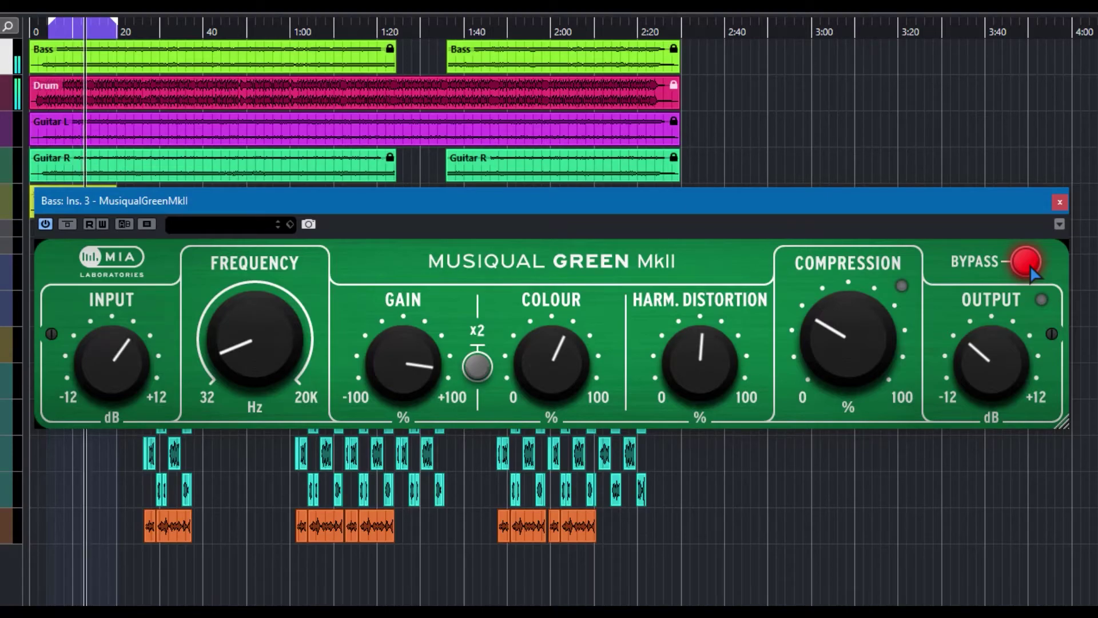
left_click_drag(995, 337, 991, 324)
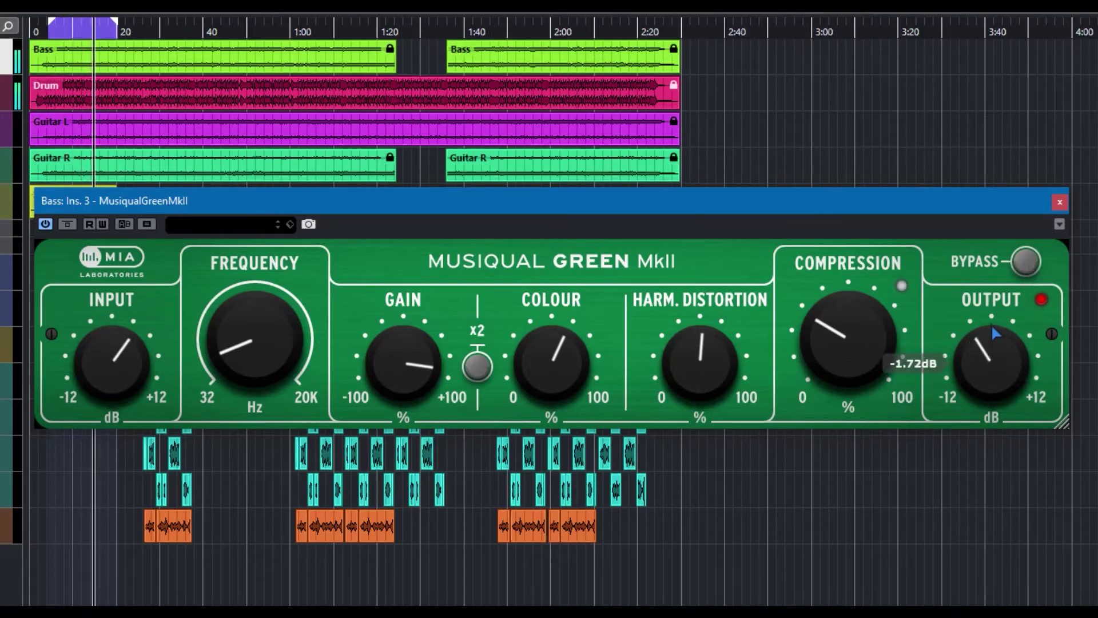